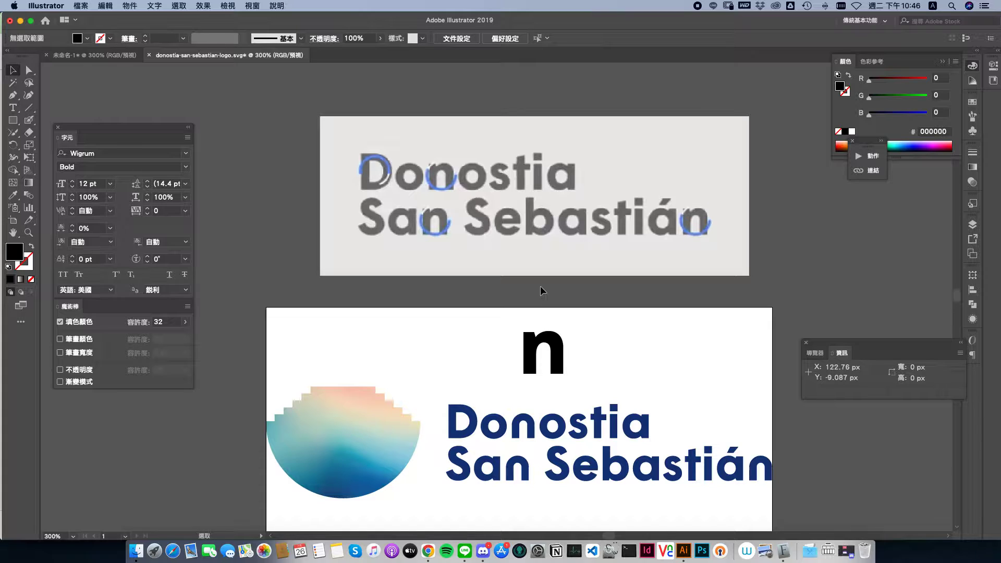
# Convert the black live-text letter "n" above the Donostia wordmark to outlines
pyautogui.click(975, 305)
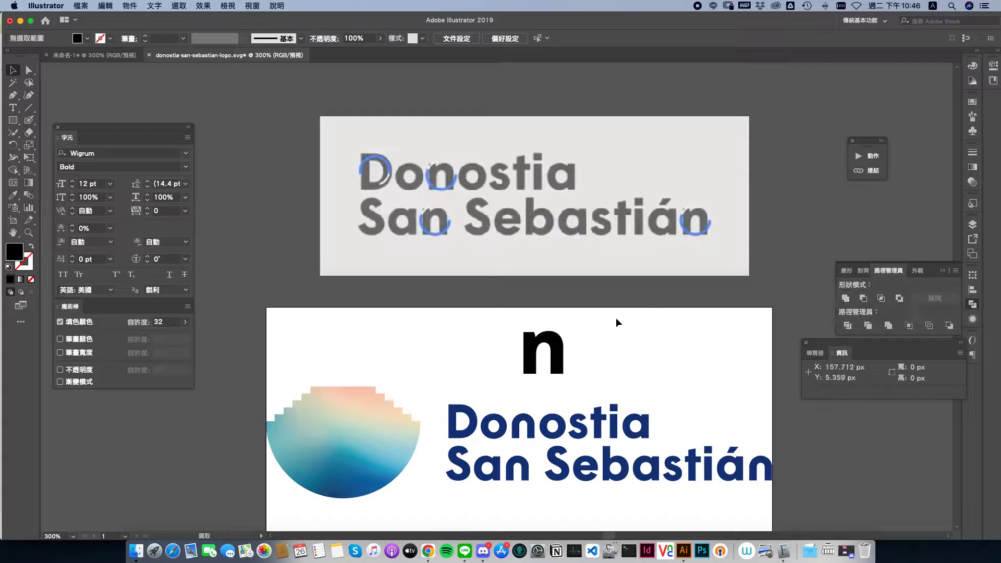
pyautogui.press('super+equal')
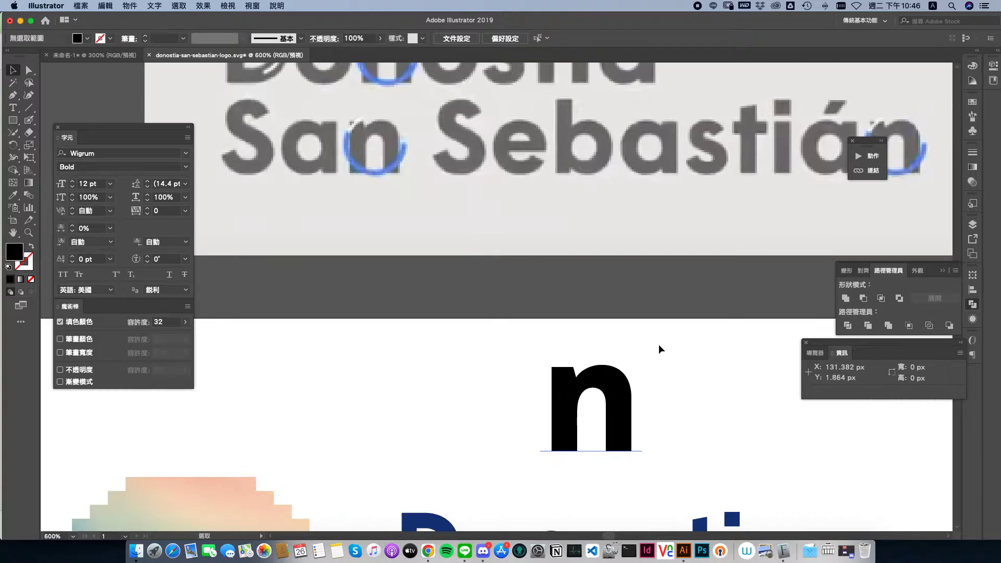
pyautogui.moveTo(672, 361); pyautogui.dragTo(628, 307)
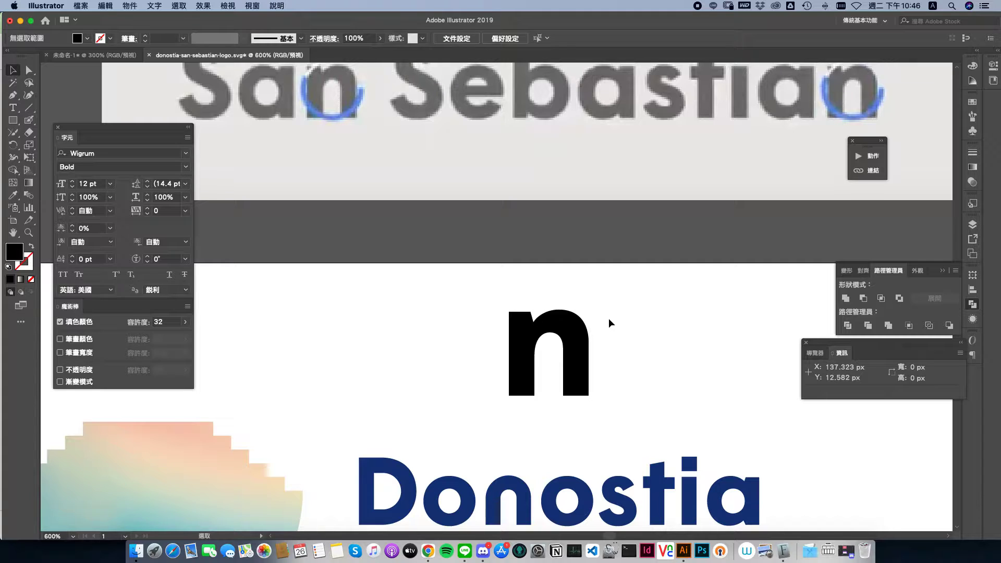
pyautogui.click(577, 328)
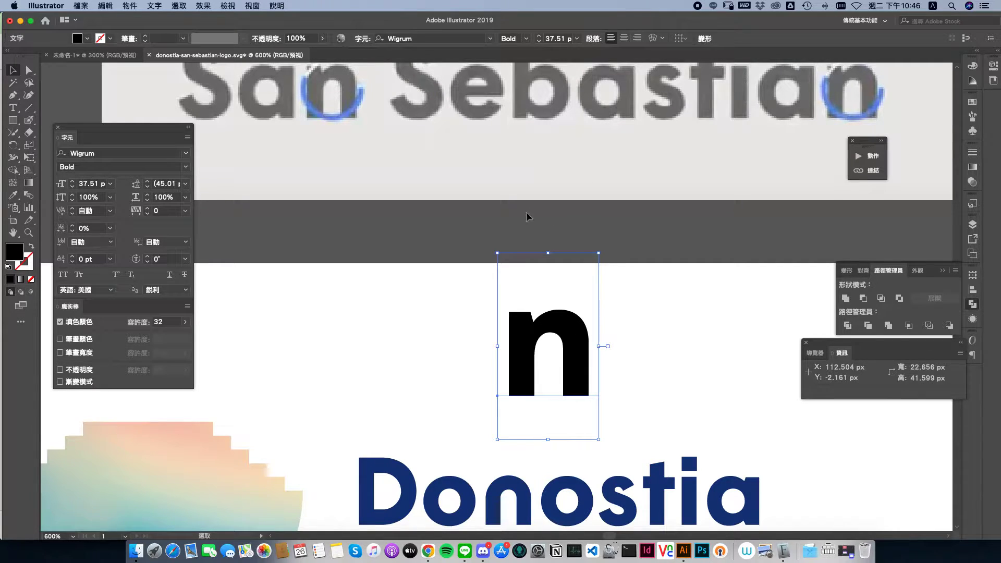
pyautogui.press('super+shift+o')
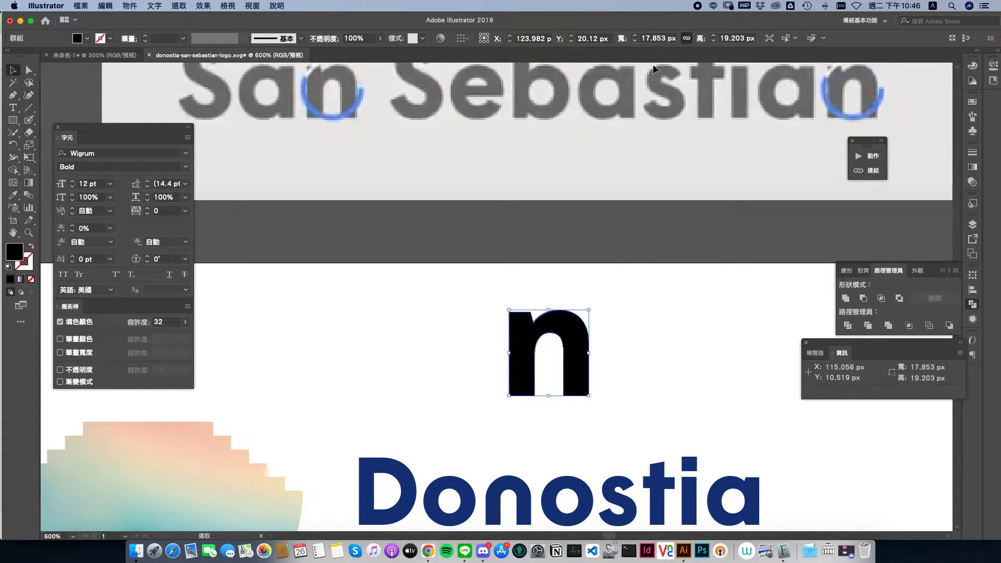
pyautogui.moveTo(578, 134); pyautogui.dragTo(581, 171)
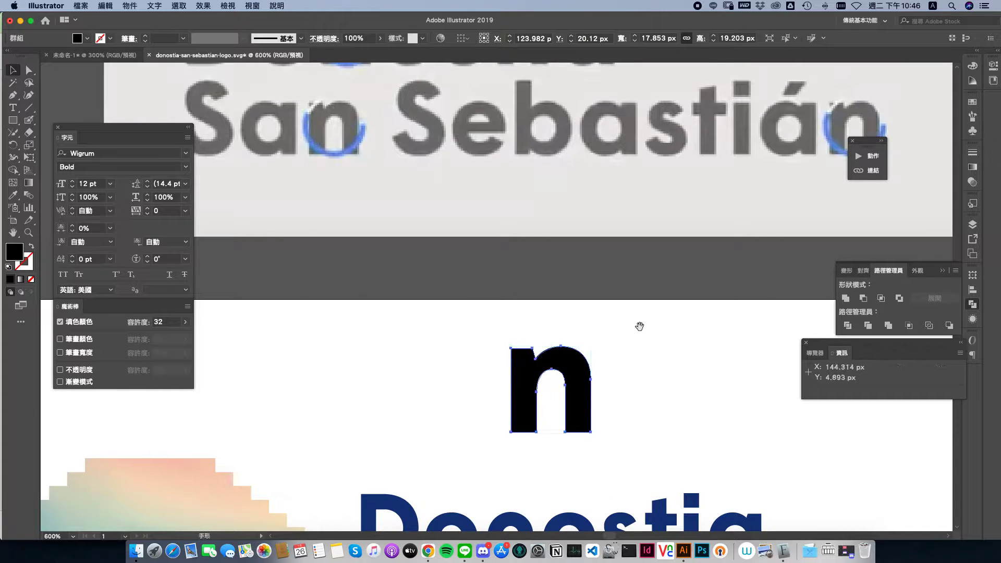
pyautogui.moveTo(639, 326); pyautogui.dragTo(632, 277)
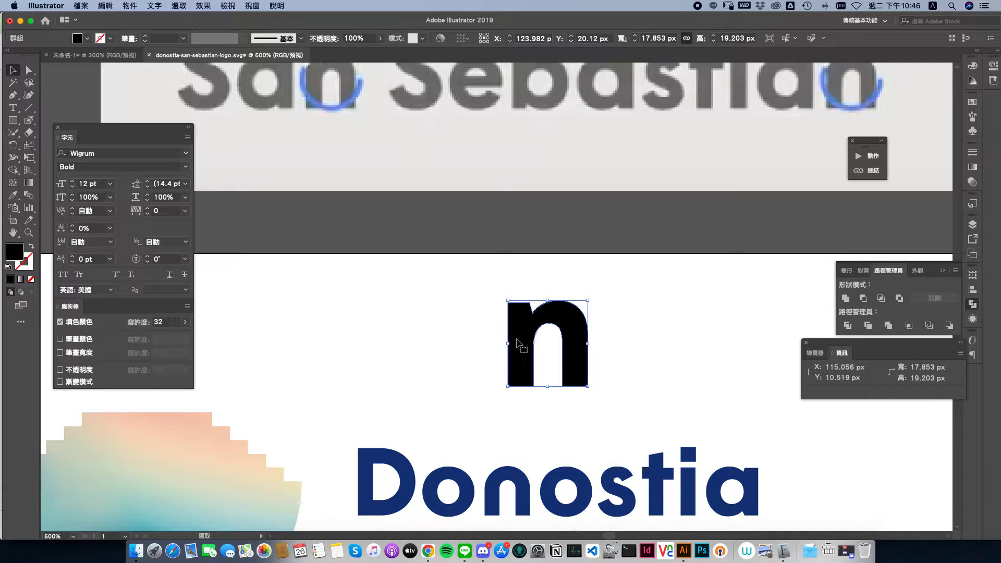
# Copy the outlined n's width and use it to create a 17.853 px circle beside the letter
pyautogui.moveTo(667, 38); pyautogui.dragTo(634, 41)
pyautogui.press('super+c')
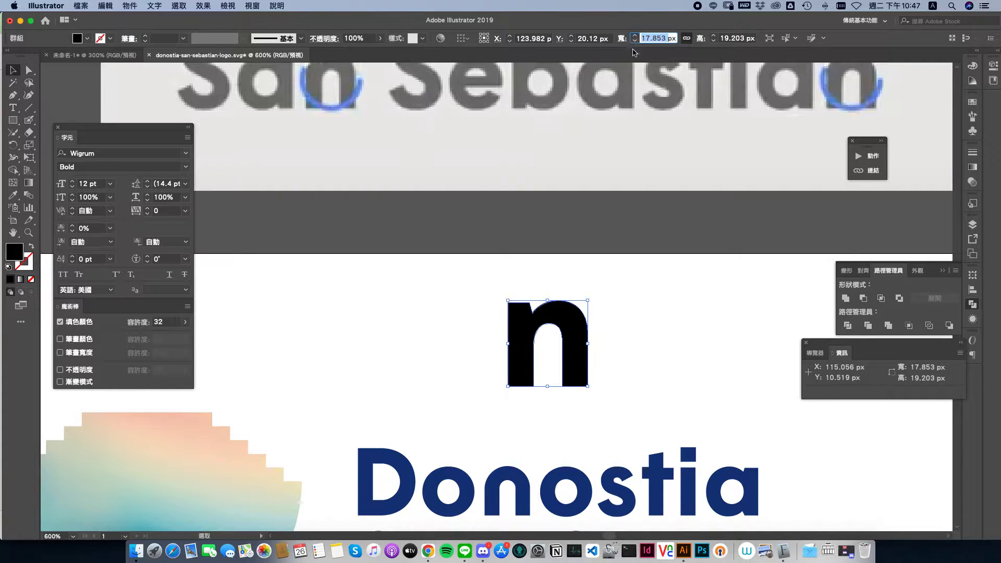
pyautogui.click(13, 120)
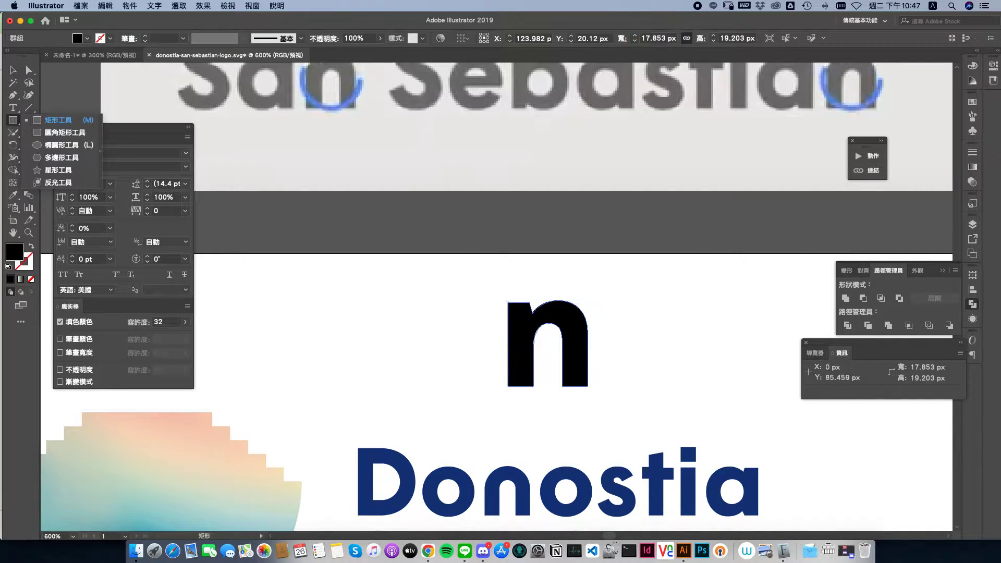
pyautogui.click(57, 145)
pyautogui.click(607, 298)
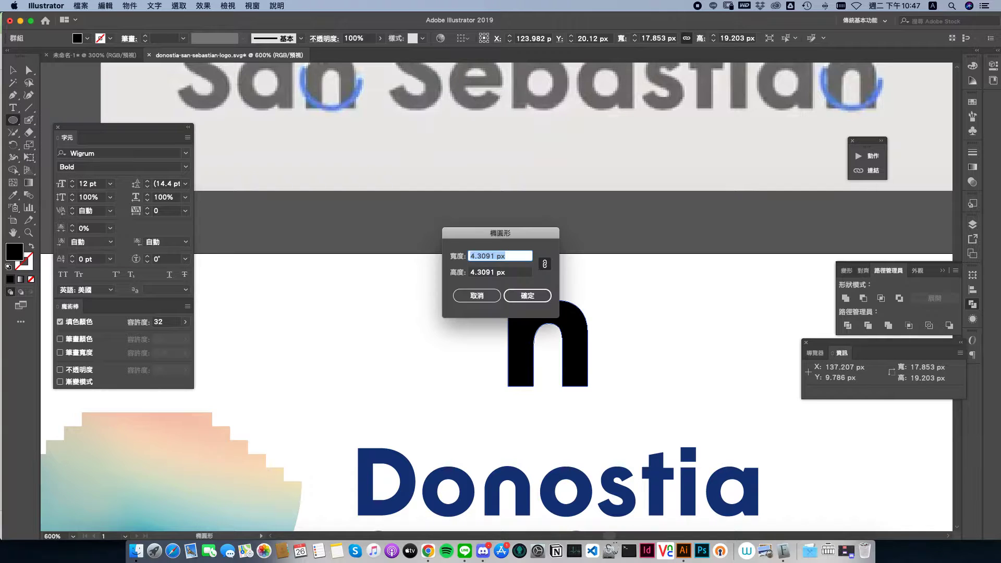
pyautogui.press('super+v')
pyautogui.press('Return')
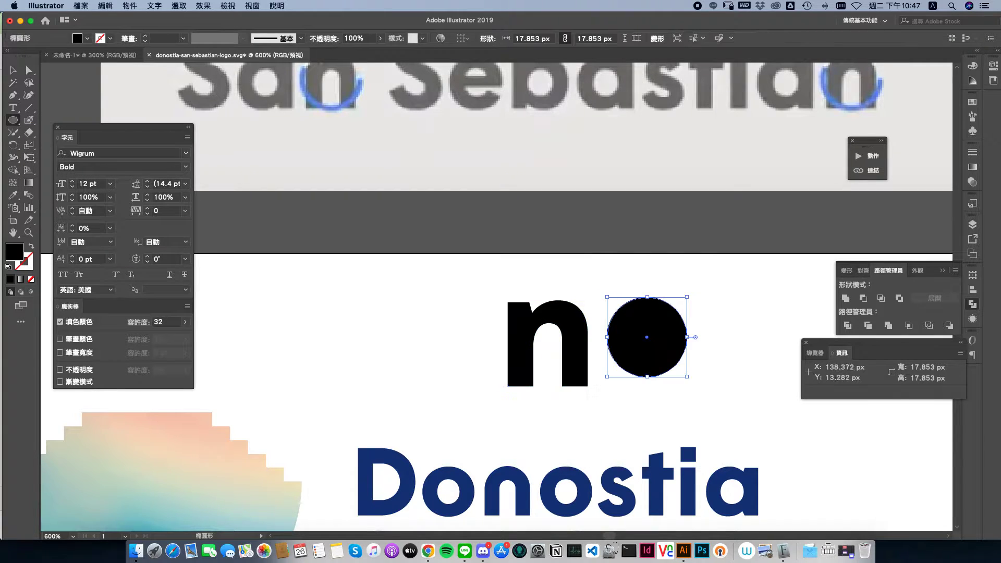
# Fill the new circle with green and move it over the black n
pyautogui.press('super+equal')
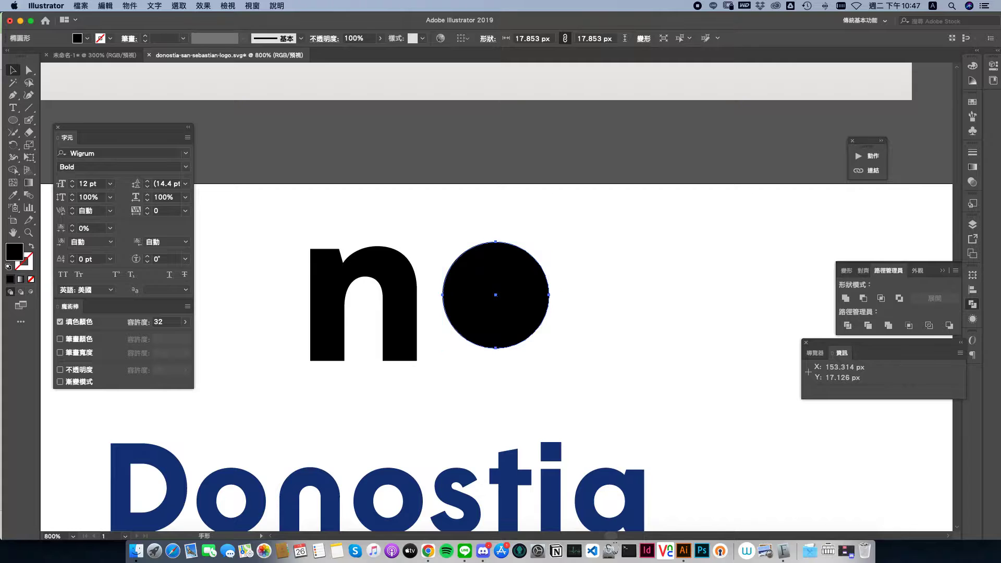
pyautogui.moveTo(538, 284); pyautogui.dragTo(660, 277)
pyautogui.click(972, 66)
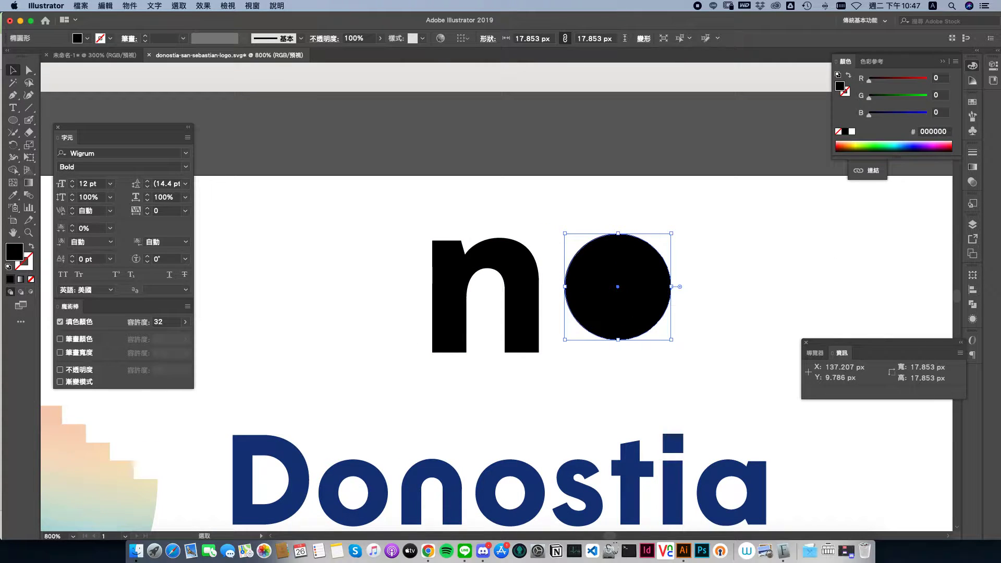
pyautogui.click(911, 96)
pyautogui.moveTo(661, 257); pyautogui.dragTo(522, 283)
# Align the left edges of the green circle and the black n
pyautogui.press('super+a')
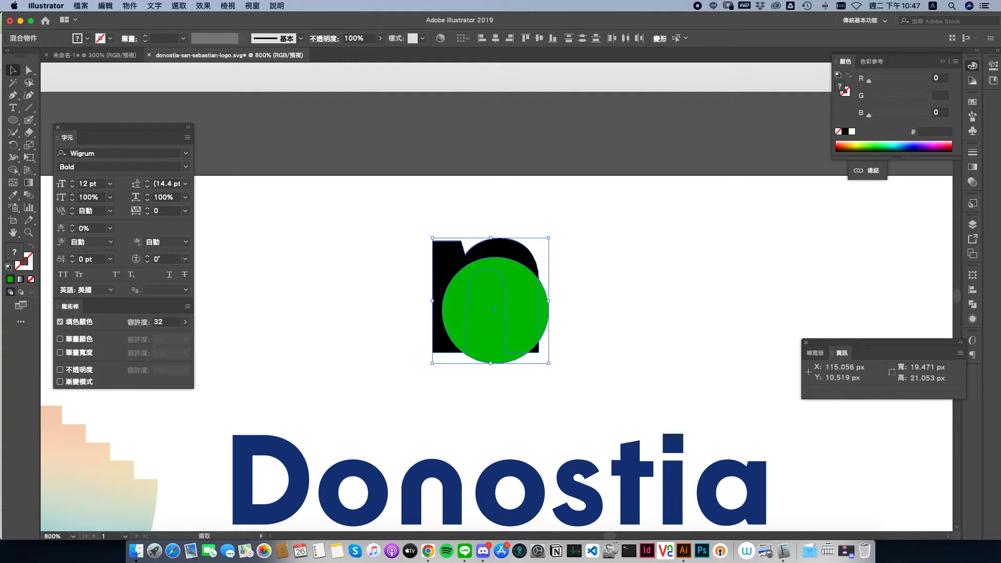
pyautogui.click(972, 290)
pyautogui.click(845, 297)
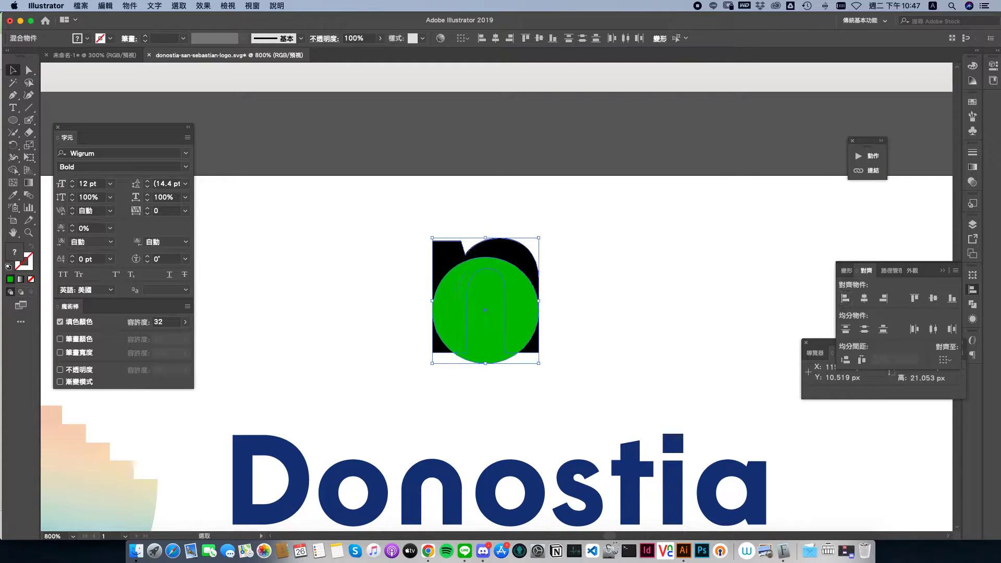
# Move the green circle straight up over the arch of the n, to about Y 9.15 px
pyautogui.press('super+shift+a')
pyautogui.click(495, 314)
pyautogui.moveTo(495, 314); pyautogui.dragTo(521, 292)
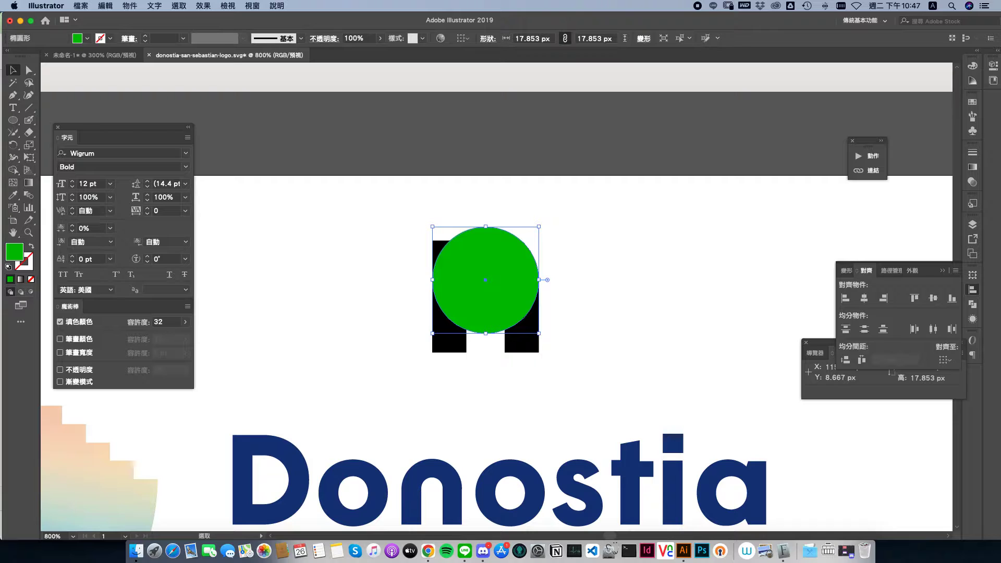
pyautogui.press('super+plus')
pyautogui.press('super+plus')
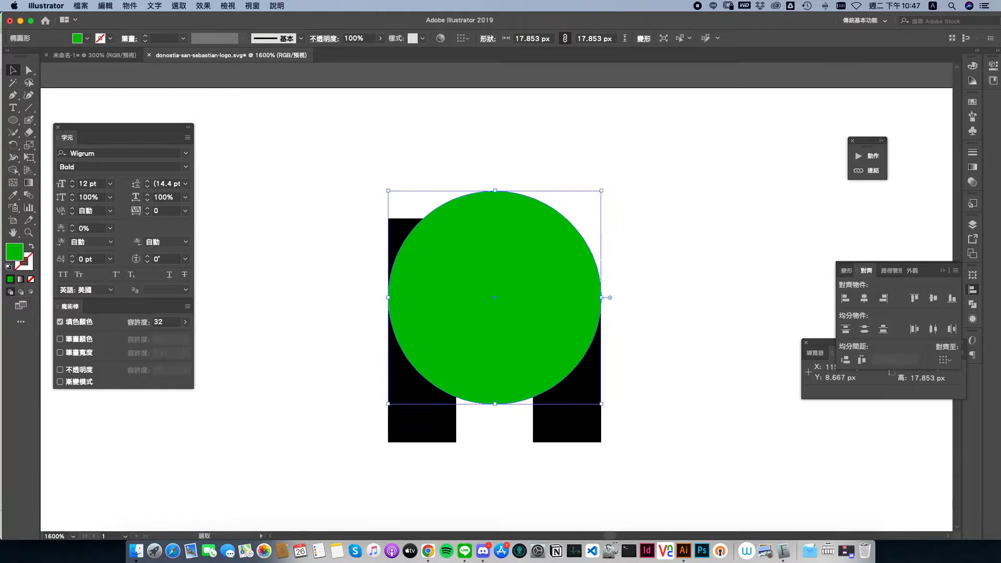
pyautogui.click(625, 293)
pyautogui.moveTo(495, 296); pyautogui.dragTo(495, 301)
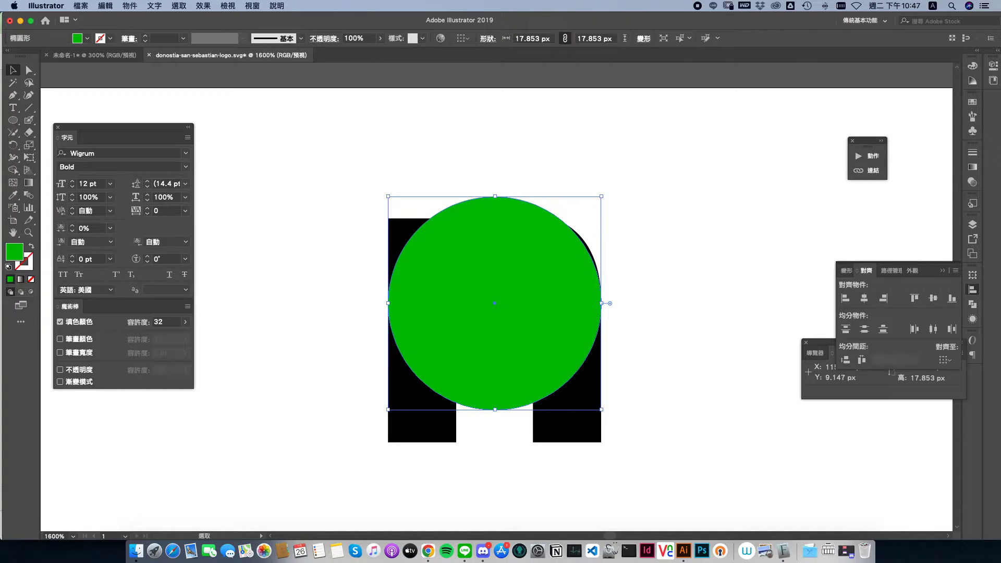
# Check how the circle's path fits the n's curves in Outline view, and return to Preview
pyautogui.press('super+a')
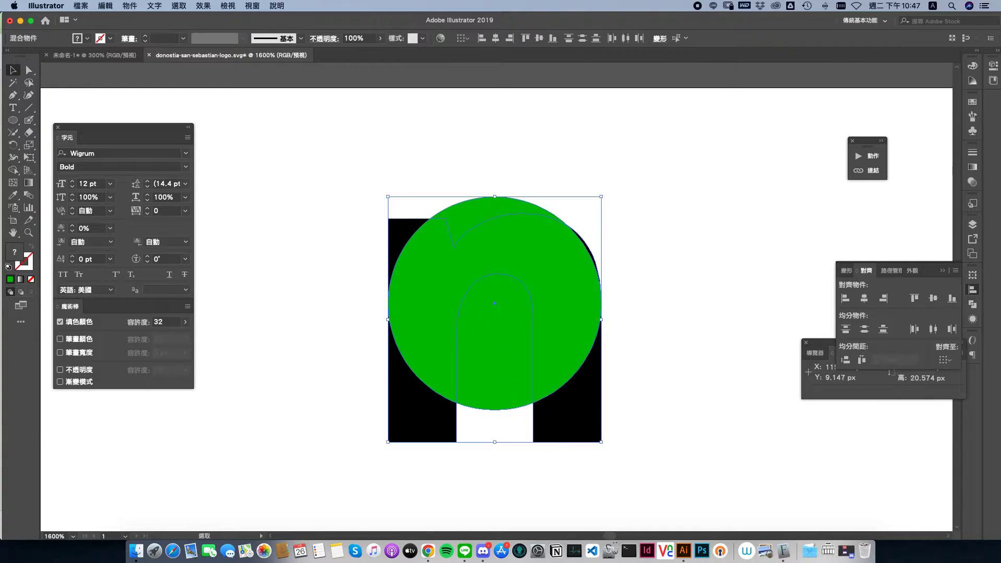
pyautogui.click(203, 6)
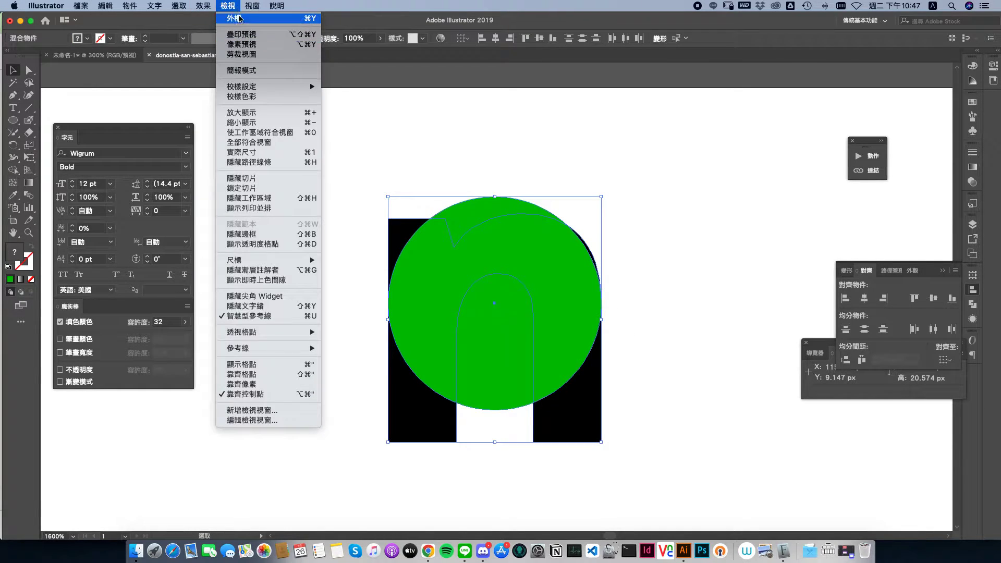
pyautogui.click(237, 19)
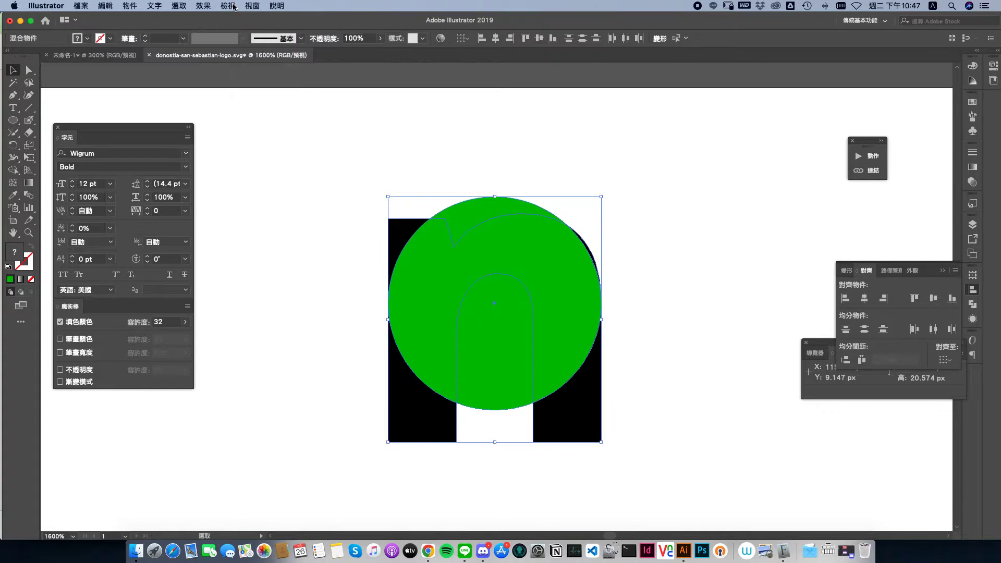
pyautogui.click(230, 6)
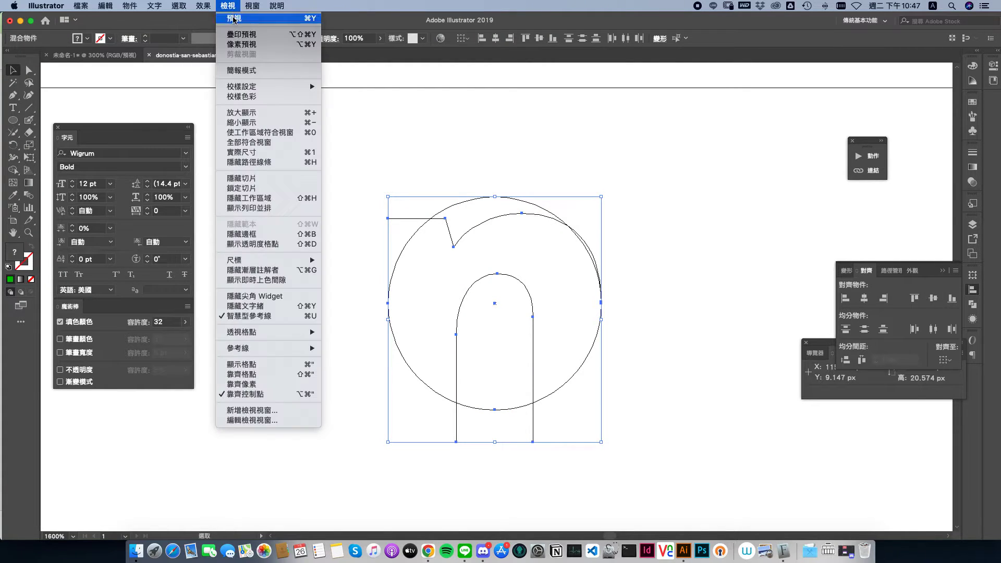
pyautogui.click(236, 20)
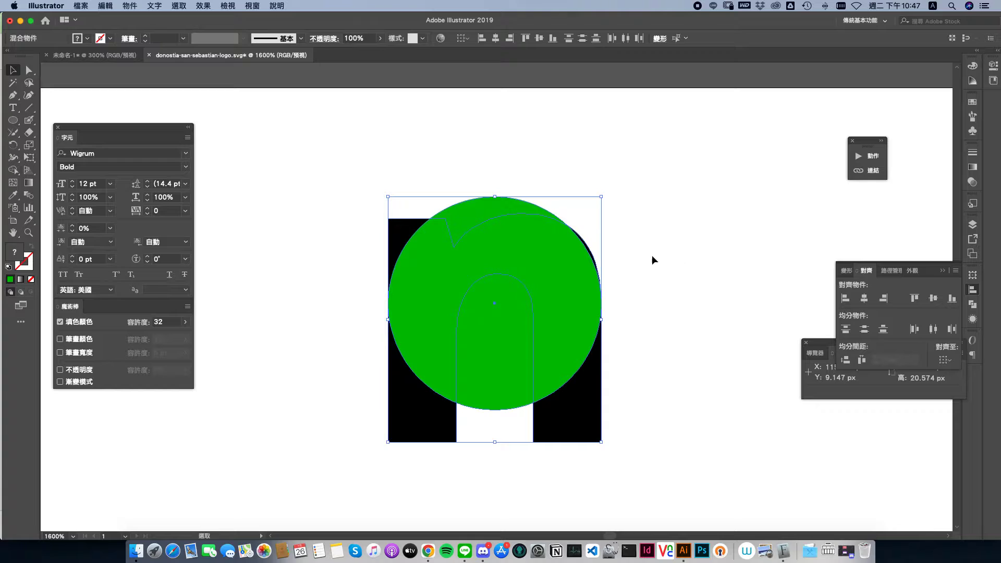
# With the Shape Builder, remove the n's protruding upper-left corner, the sliver outside the circle's right edge, and the circle area inside the counter
pyautogui.click(651, 255)
pyautogui.click(528, 279)
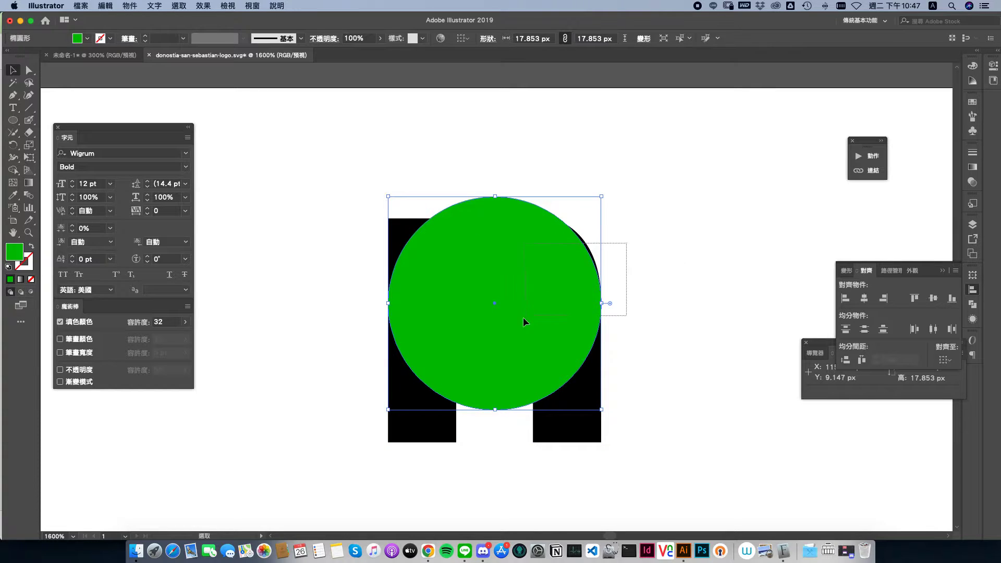
pyautogui.press('super+a')
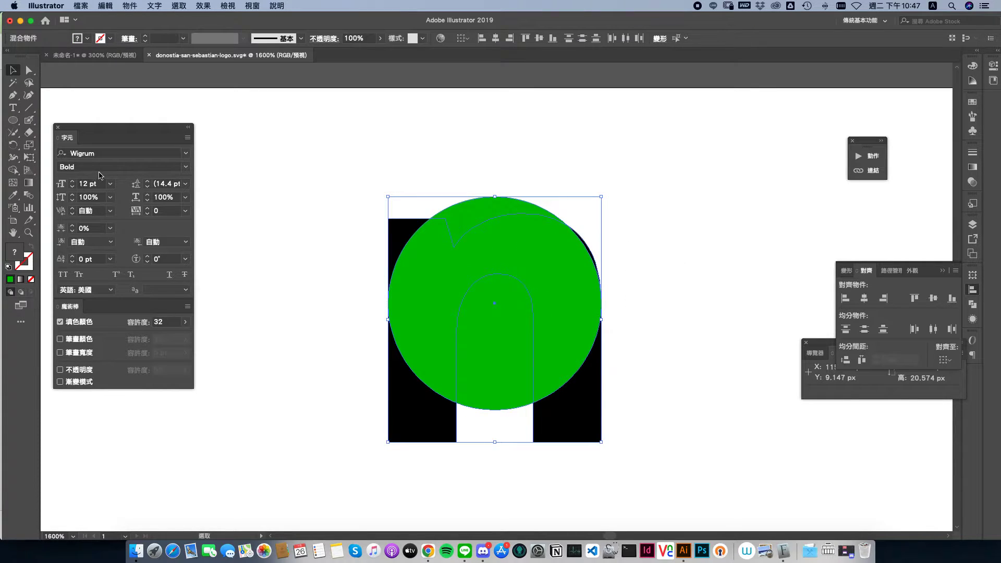
pyautogui.click(14, 171)
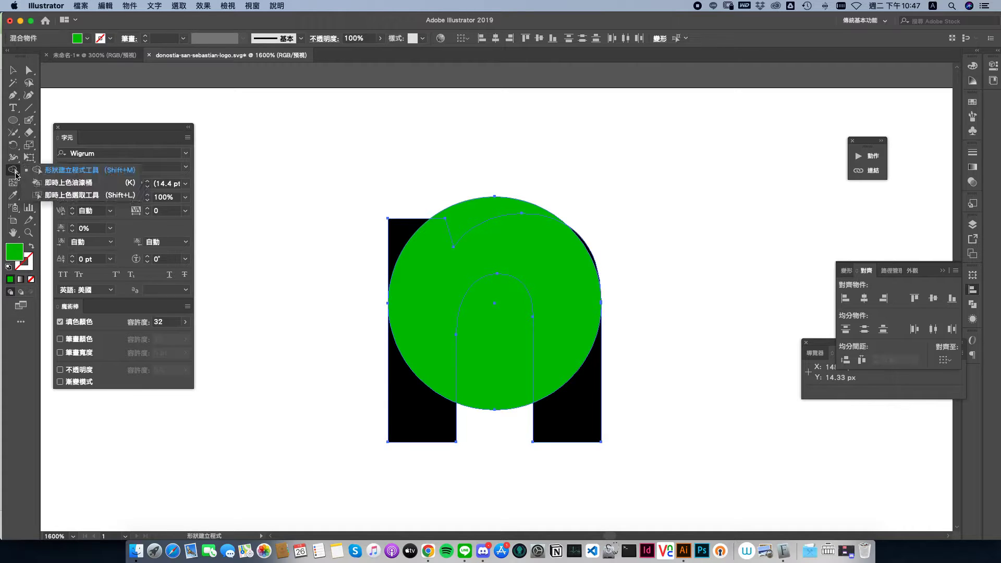
pyautogui.click(90, 176)
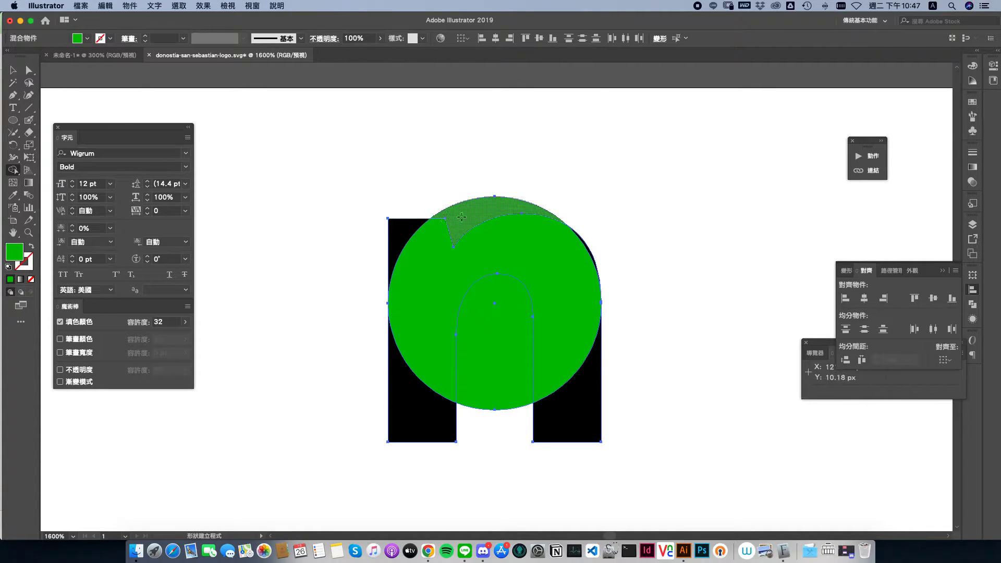
pyautogui.keyDown('alt'); pyautogui.click(412, 228); pyautogui.keyUp('alt')
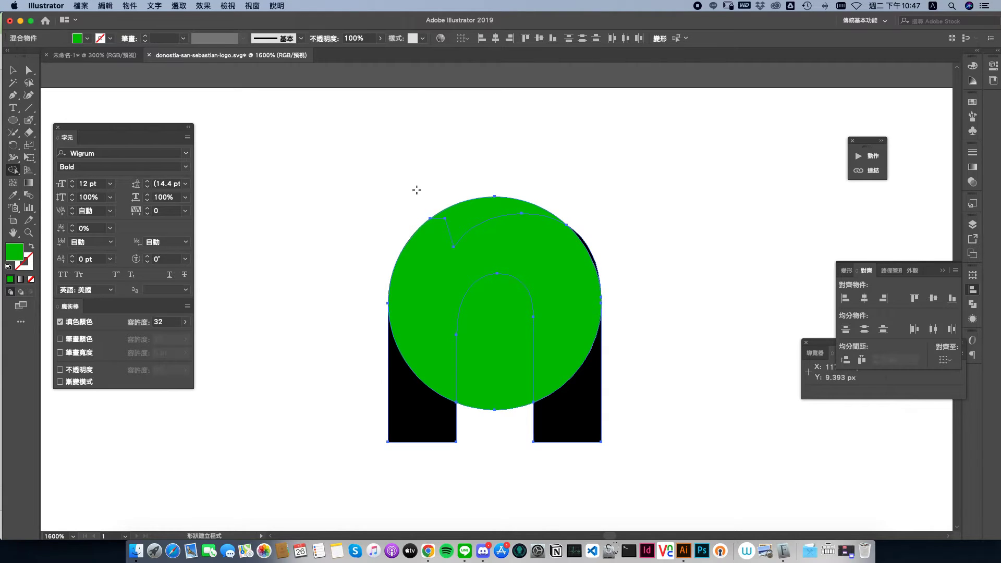
pyautogui.keyDown('alt'); pyautogui.click(589, 245); pyautogui.keyUp('alt')
pyautogui.keyDown('alt'); pyautogui.click(496, 334); pyautogui.keyUp('alt')
# Unite the remaining green circle and black stem pieces into one arch-shaped letter
pyautogui.press('v')
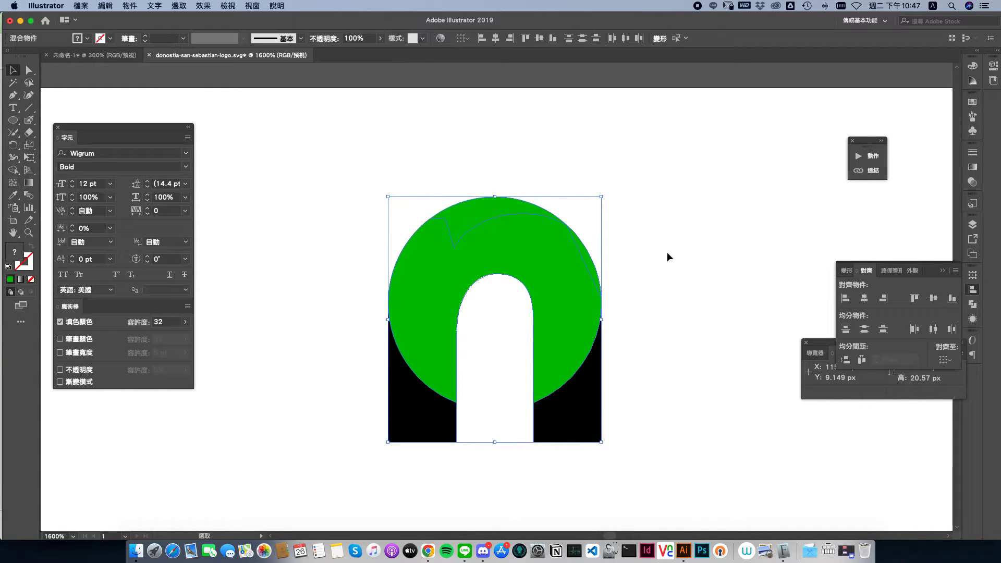
pyautogui.click(619, 173)
pyautogui.moveTo(619, 173); pyautogui.dragTo(396, 425)
pyautogui.click(973, 305)
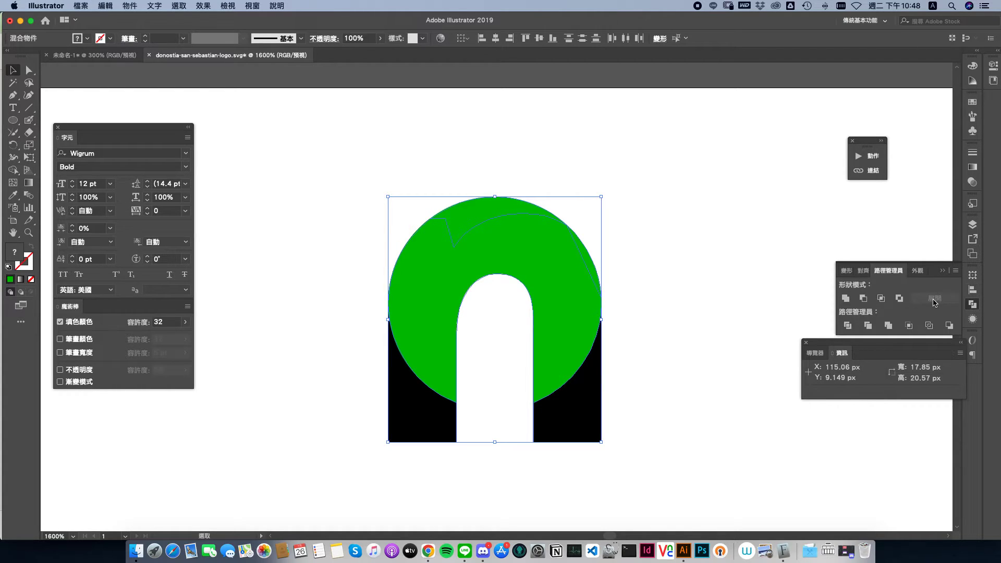
pyautogui.click(845, 299)
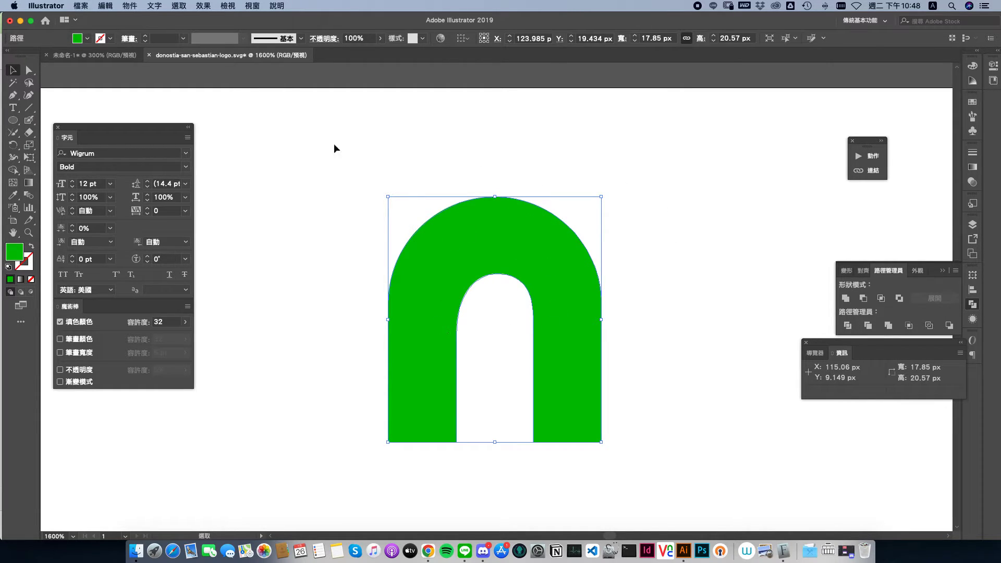
# Draw a 6.45 px circle spanning the gap between the green letter's legs and fill it black
pyautogui.click(13, 120)
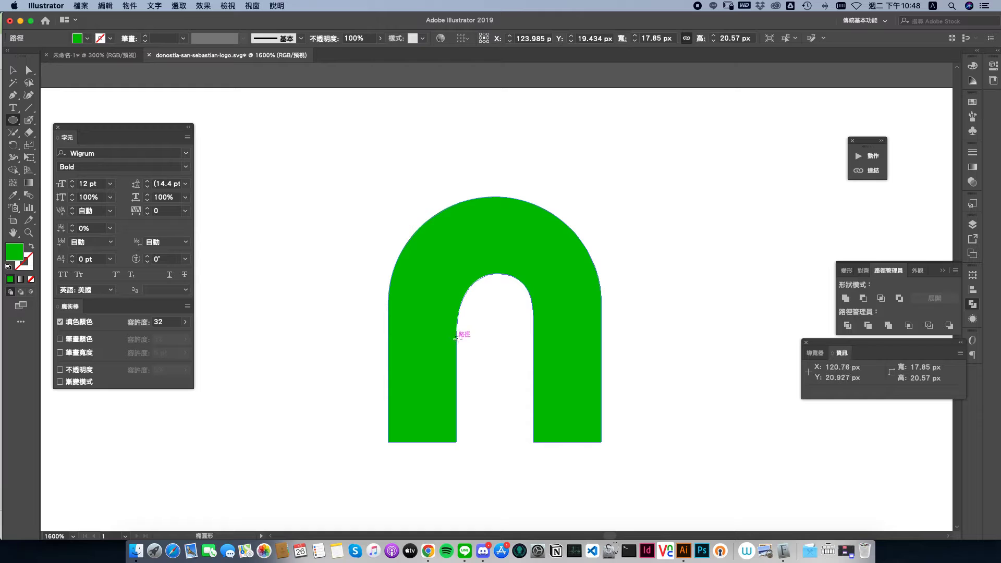
pyautogui.moveTo(457, 341); pyautogui.dragTo(531, 407)
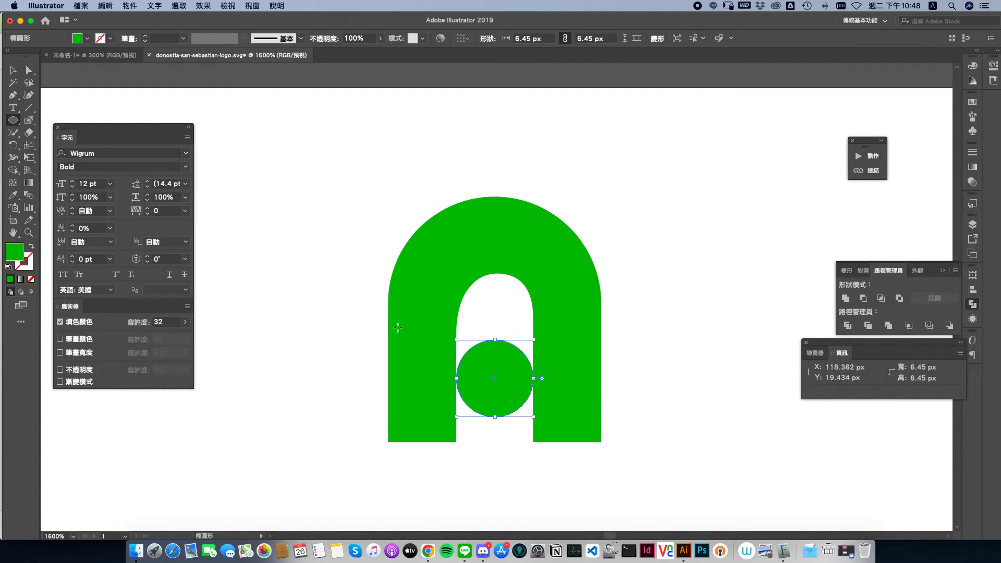
pyautogui.click(13, 69)
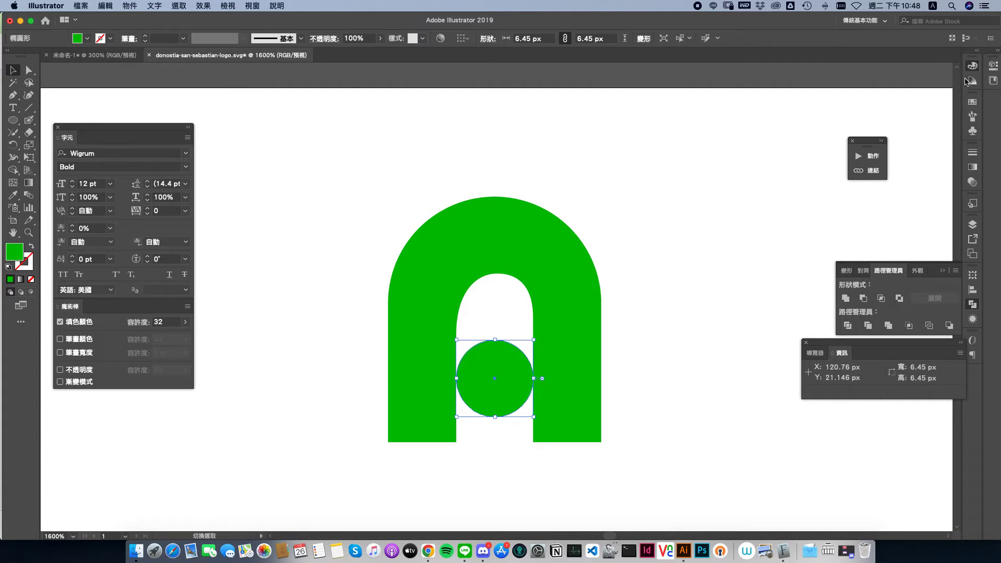
pyautogui.click(972, 65)
pyautogui.click(846, 131)
pyautogui.click(624, 279)
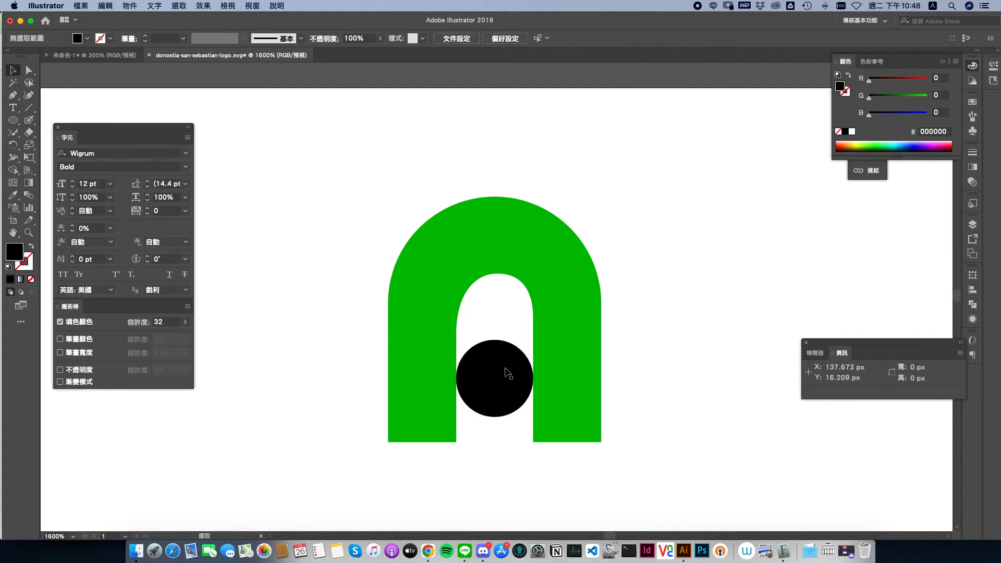
# Move the black circle straight up between the letter's legs to the top of the counter's arch
pyautogui.moveTo(506, 376); pyautogui.dragTo(504, 342)
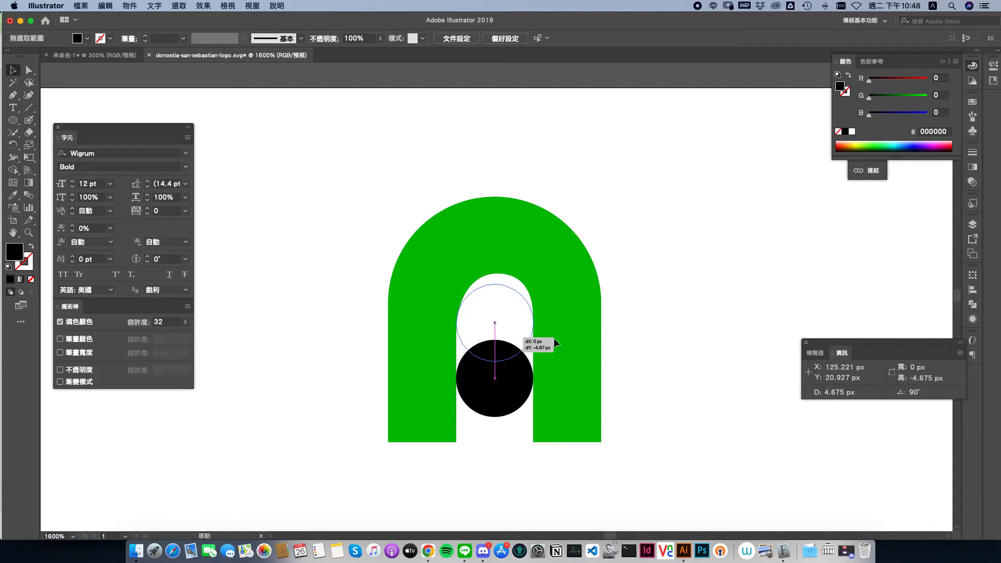
pyautogui.moveTo(554, 339); pyautogui.dragTo(562, 336)
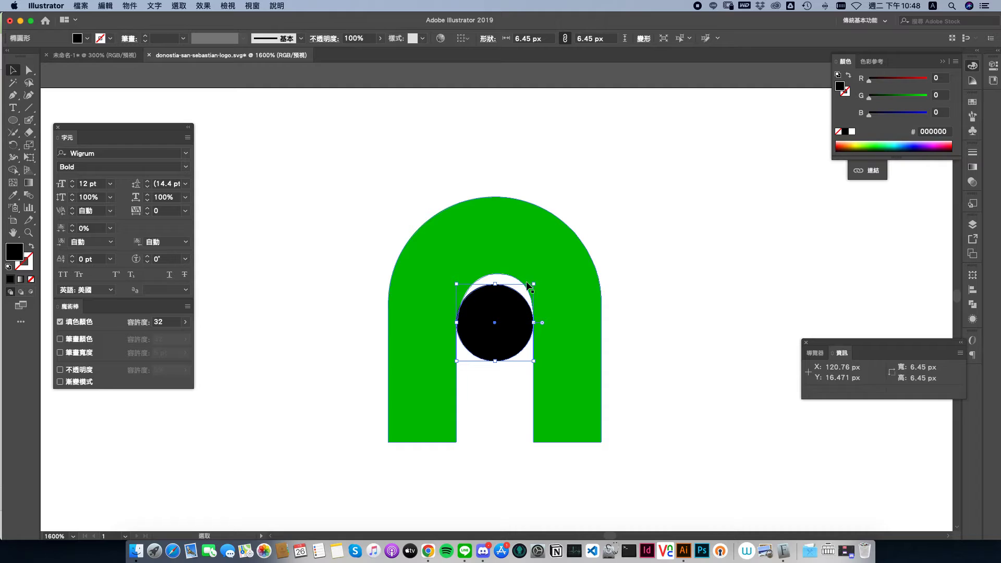
pyautogui.moveTo(499, 330); pyautogui.dragTo(505, 313)
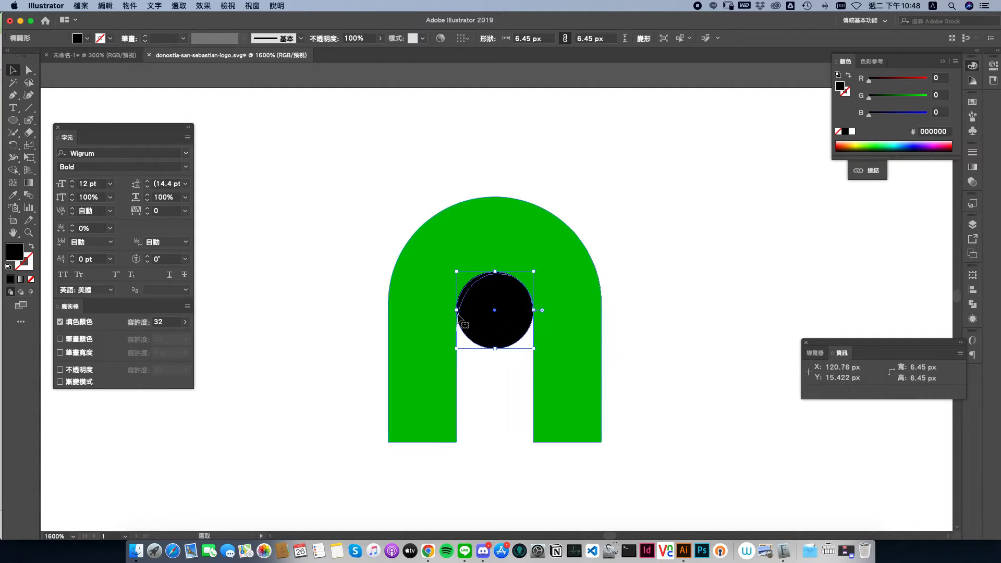
pyautogui.click(480, 404)
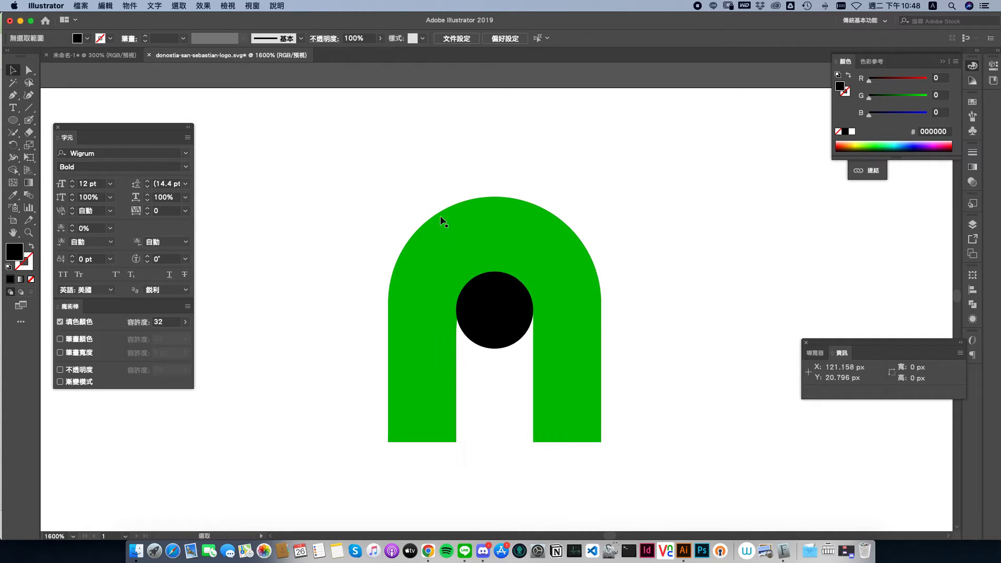
# Draw a black square about 6.03 px wide between the legs and place its top edge at the circle's centre height
pyautogui.moveTo(18, 122); pyautogui.dragTo(47, 117)
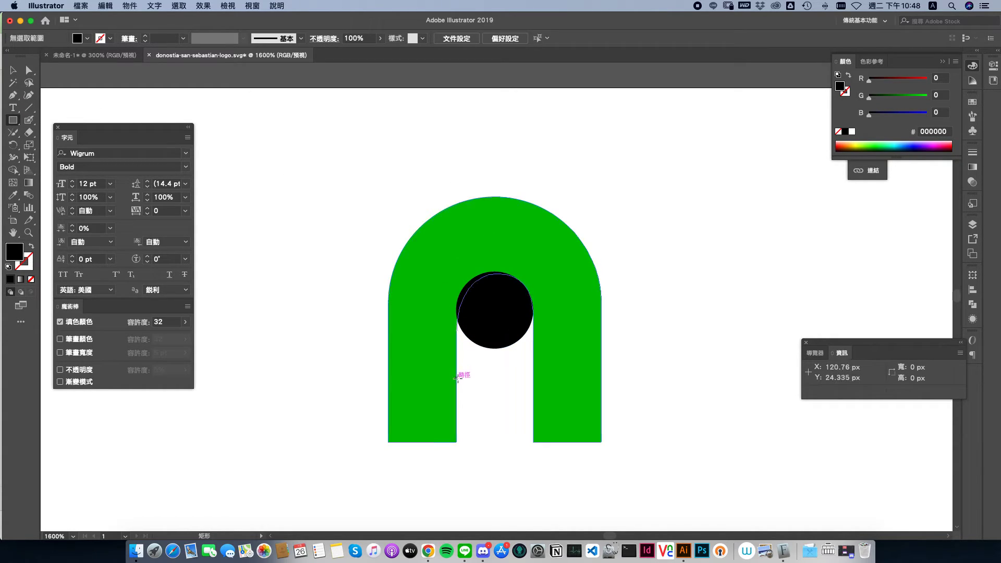
pyautogui.moveTo(458, 378); pyautogui.dragTo(468, 306)
pyautogui.press('v')
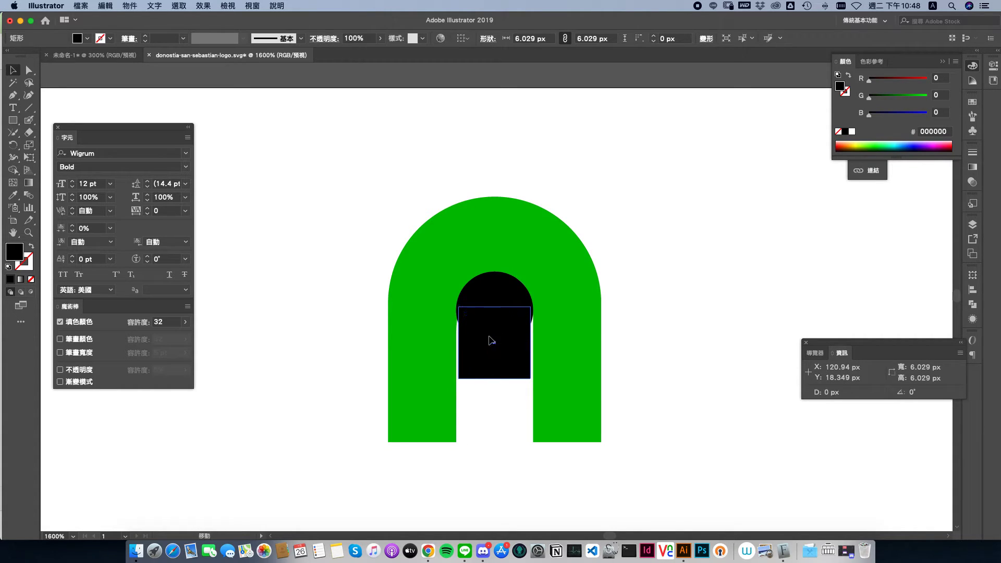
pyautogui.moveTo(495, 339); pyautogui.dragTo(513, 295)
# Align the left edges of the black square and the black circle
pyautogui.keyDown('shift'); pyautogui.click(512, 291); pyautogui.keyUp('shift')
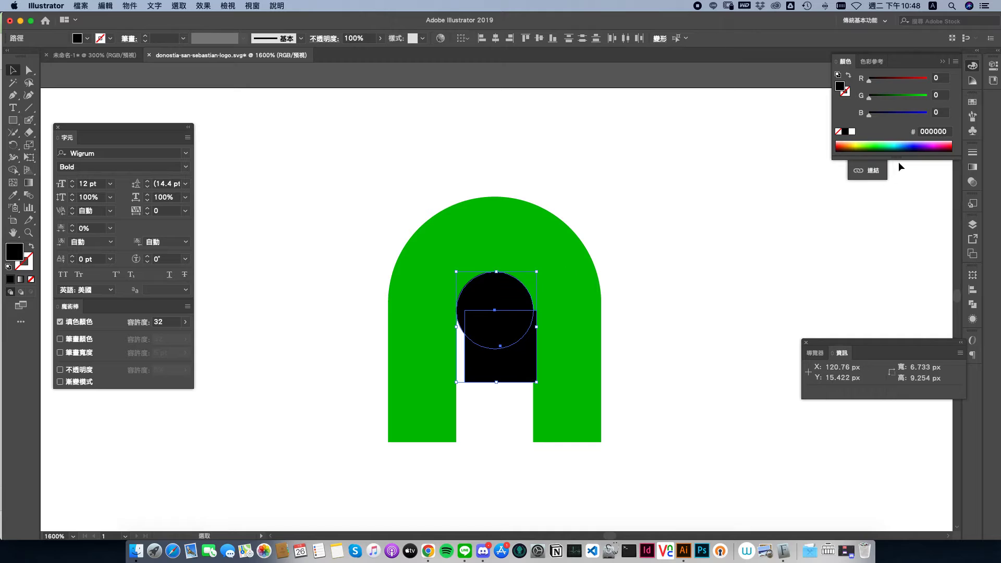
pyautogui.click(972, 289)
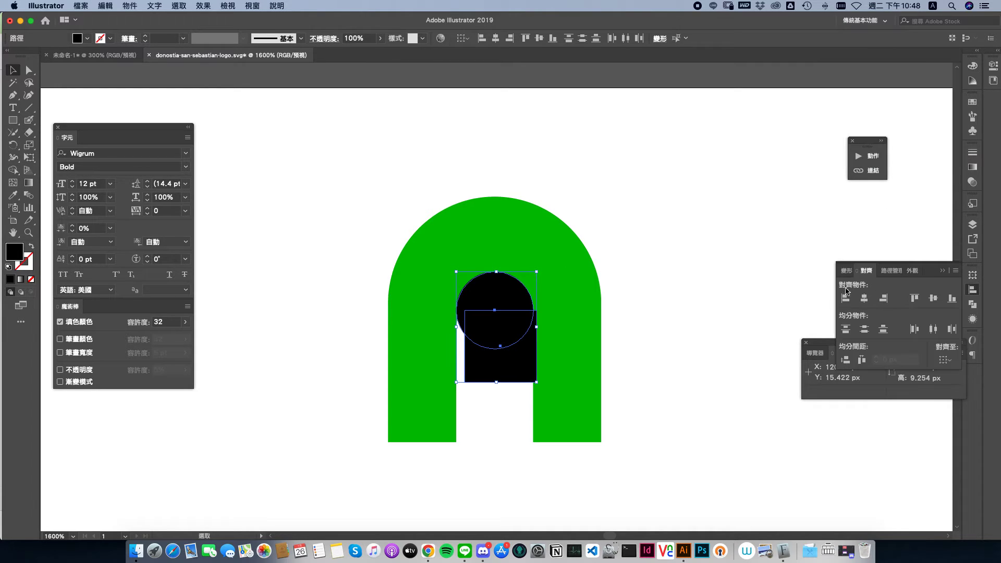
pyautogui.click(844, 297)
pyautogui.click(727, 286)
pyautogui.moveTo(501, 322); pyautogui.dragTo(508, 290)
pyautogui.click(650, 286)
pyautogui.keyDown('shift'); pyautogui.click(508, 292); pyautogui.keyUp('shift')
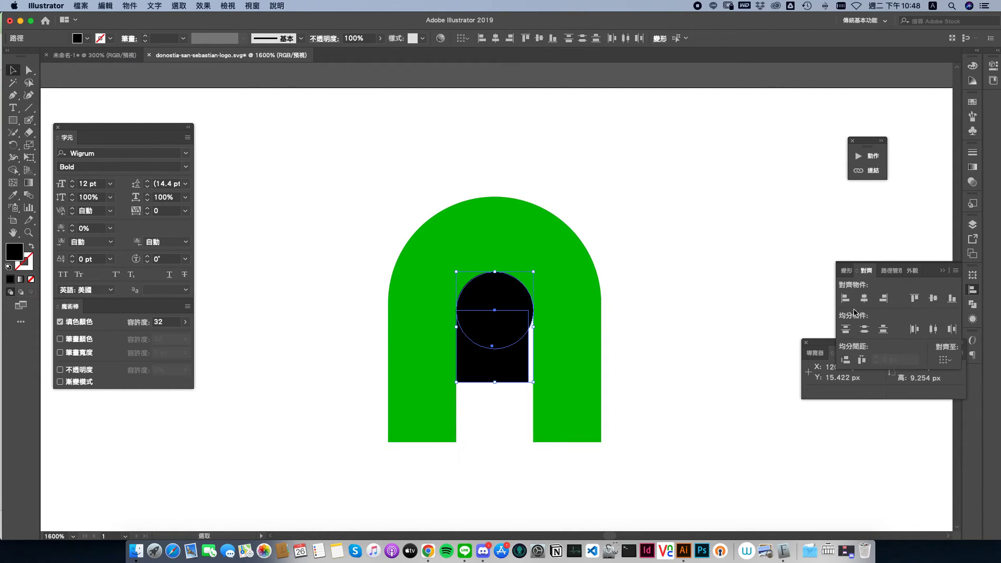
# Unite the black circle and square into one shape with Pathfinder
pyautogui.click(888, 271)
pyautogui.click(846, 298)
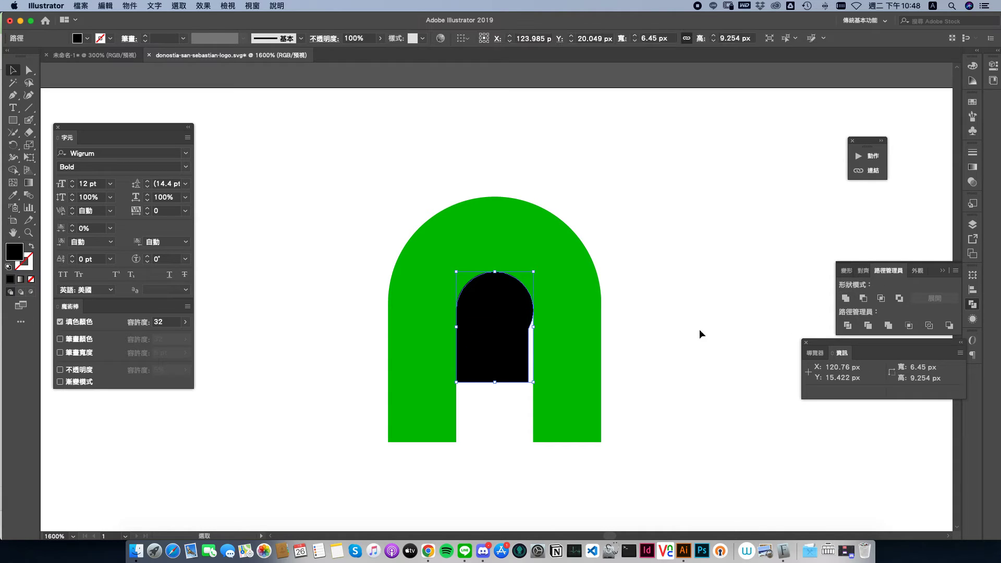
pyautogui.click(688, 321)
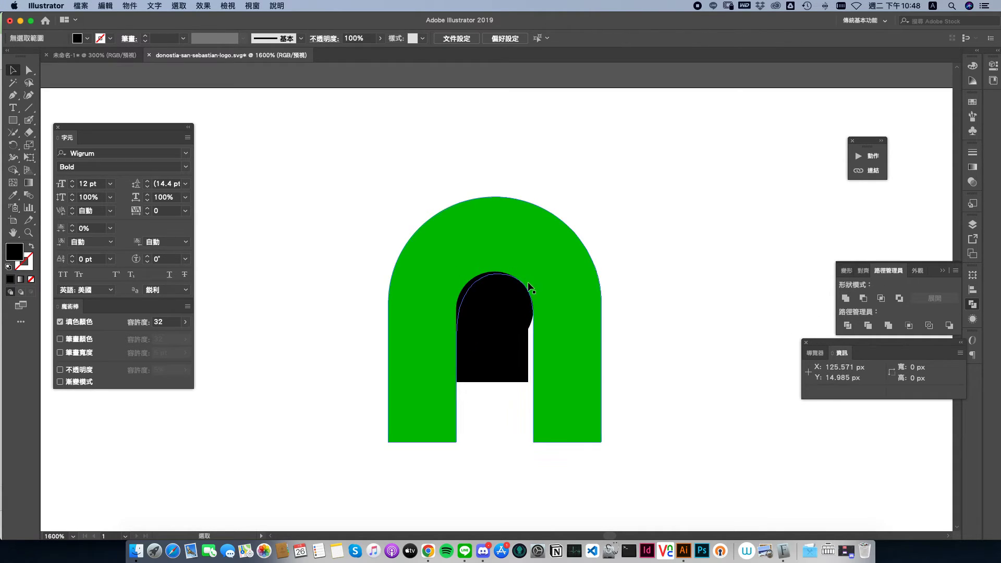
# With the Shape Builder, remove the black shape inside the n's counter and the dark sliver along its upper-left curve
pyautogui.moveTo(631, 261); pyautogui.dragTo(385, 318)
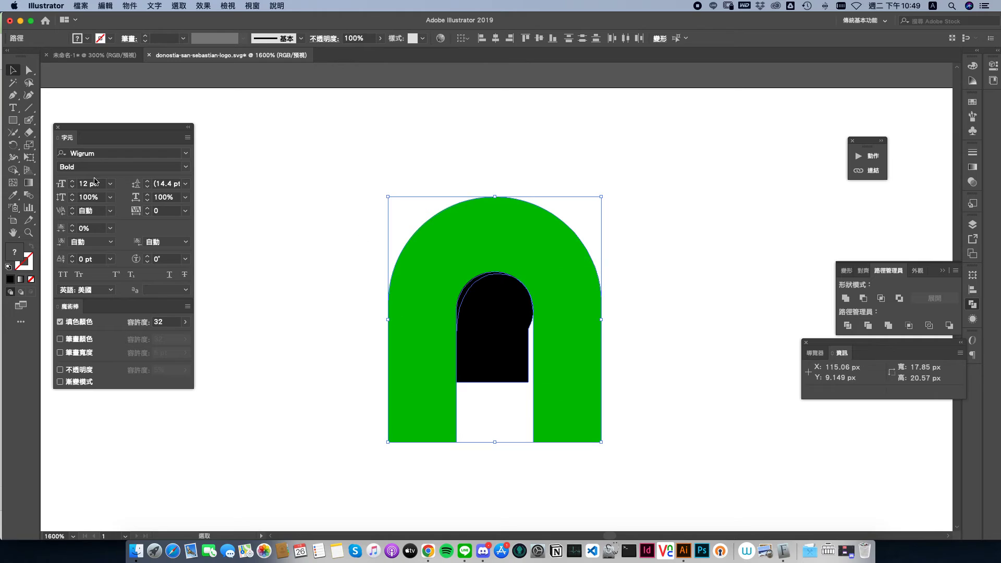
pyautogui.click(13, 171)
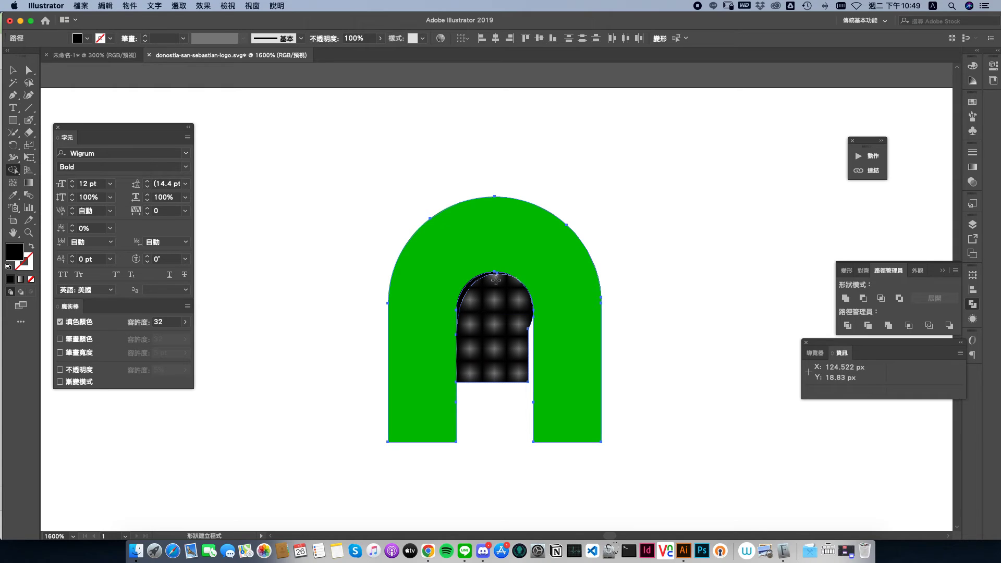
pyautogui.keyDown('alt'); pyautogui.click(495, 300); pyautogui.keyUp('alt')
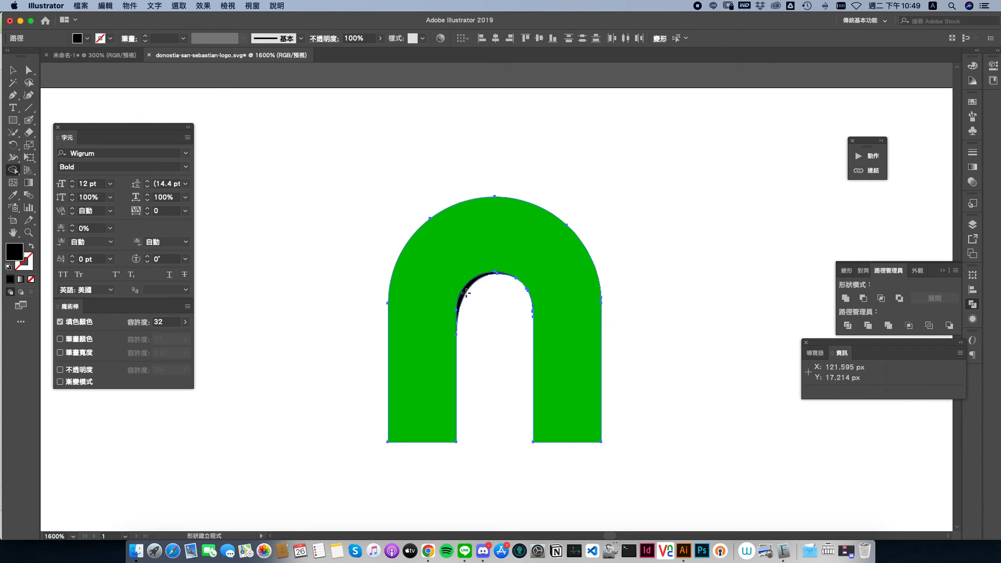
pyautogui.keyDown('alt'); pyautogui.click(478, 279); pyautogui.keyUp('alt')
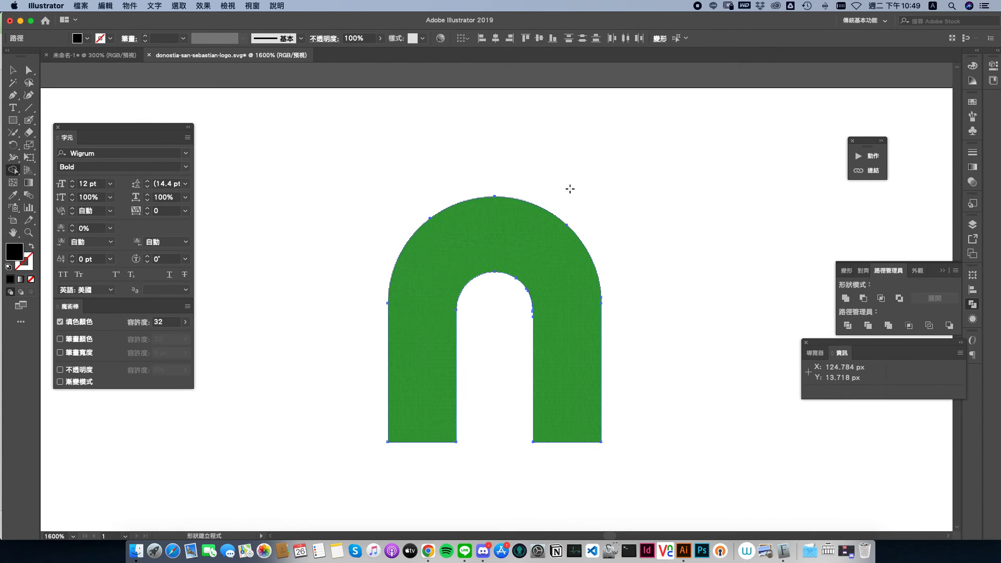
pyautogui.click(13, 70)
pyautogui.press('super+shift+a')
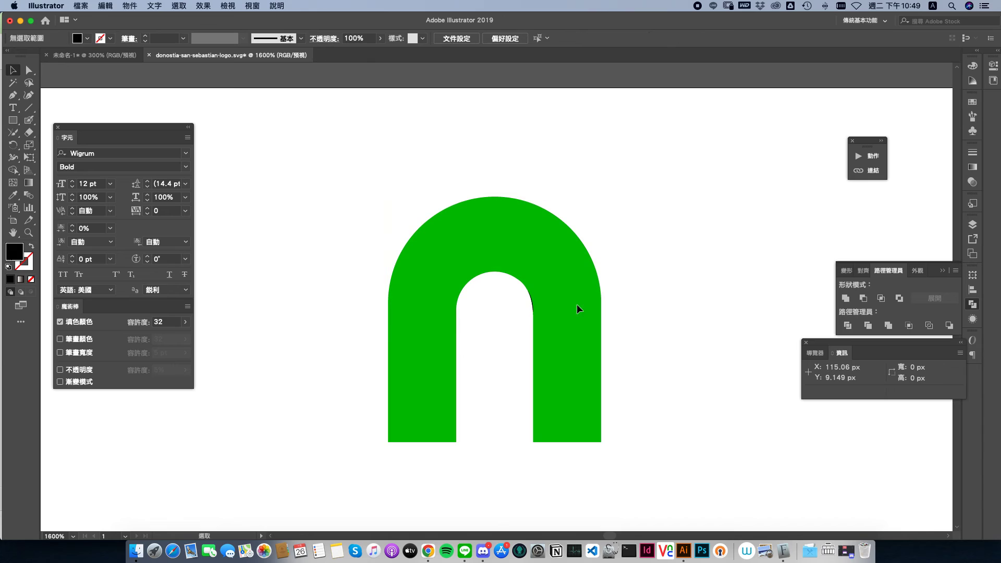
# Remove the remaining black sliver on the right side of the counter's curve with the Shape Builder, and return to the whole artboard
pyautogui.moveTo(631, 266); pyautogui.dragTo(427, 171)
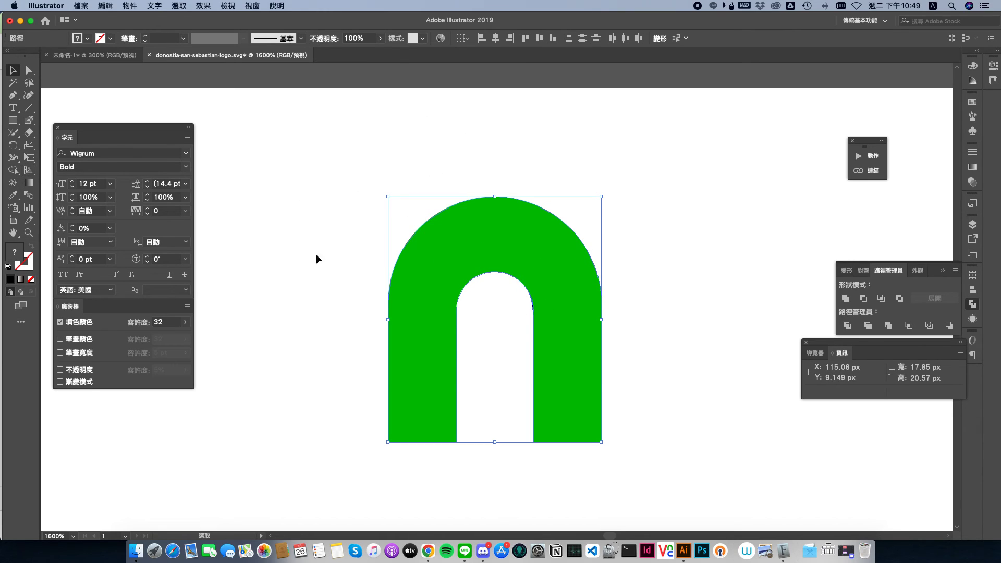
pyautogui.press('super+equal')
pyautogui.press('super+equal')
pyautogui.press('super+equal')
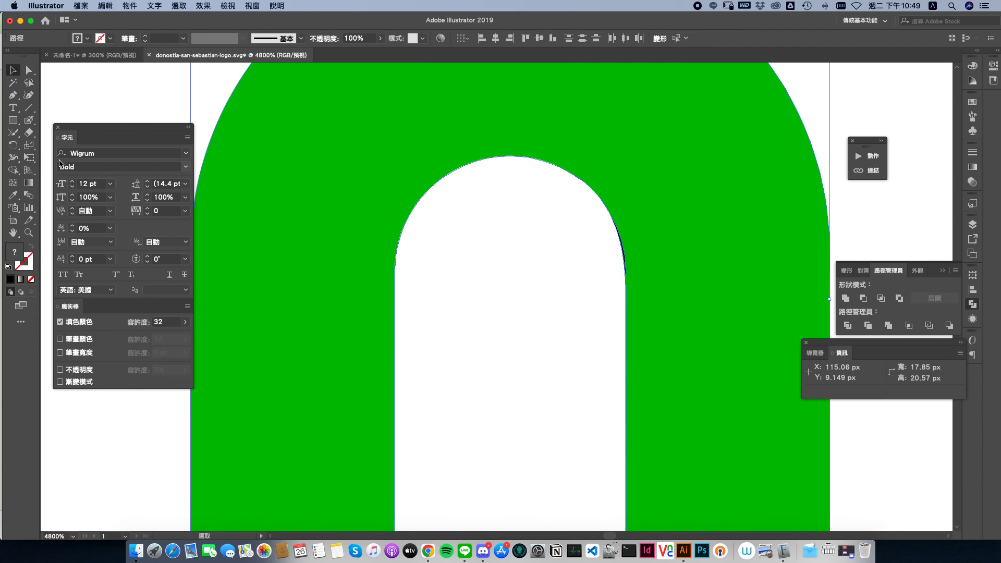
pyautogui.click(13, 170)
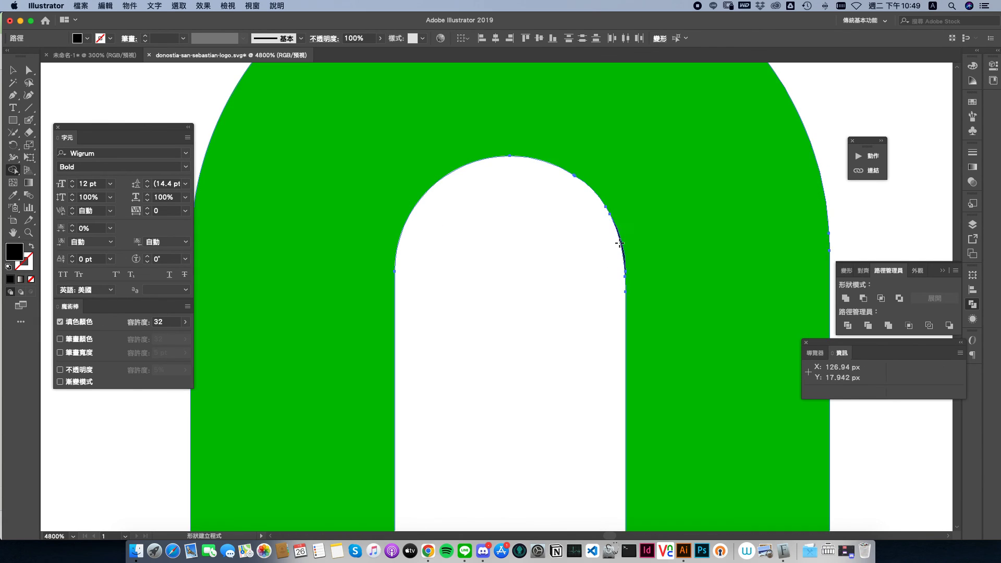
pyautogui.click(617, 237)
pyautogui.keyDown('alt'); pyautogui.click(618, 230); pyautogui.keyUp('alt')
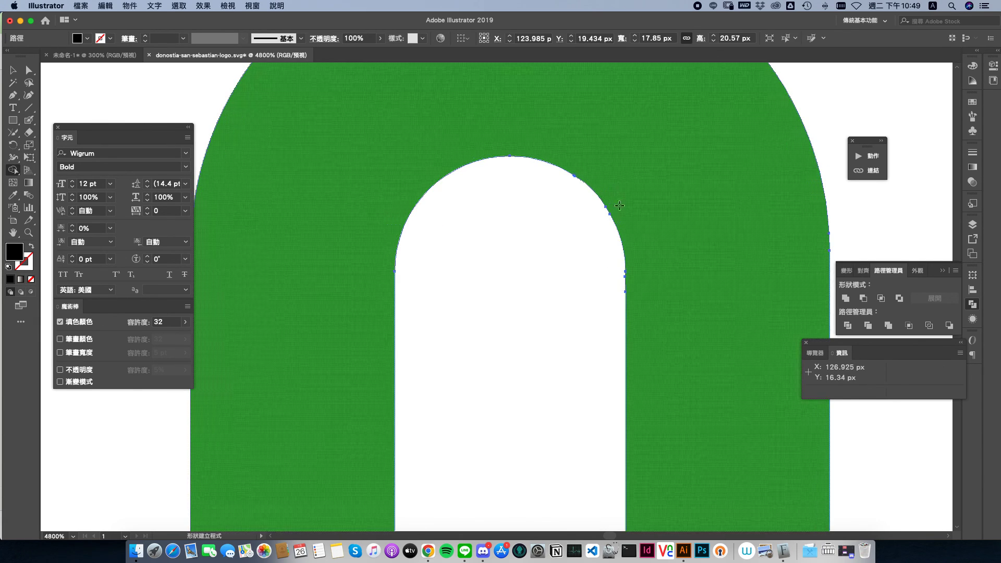
pyautogui.press('super+0')
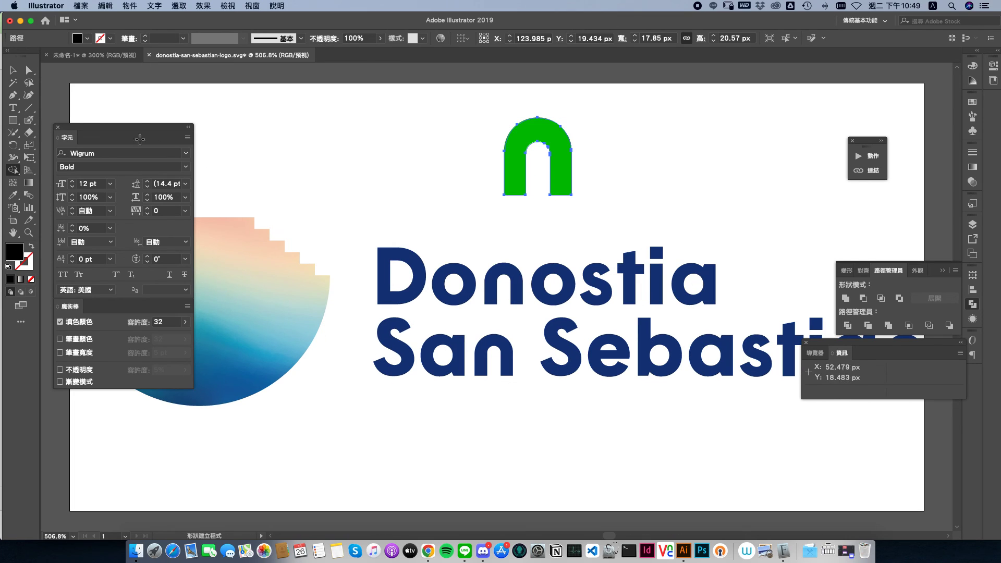
pyautogui.press('v')
pyautogui.click(625, 196)
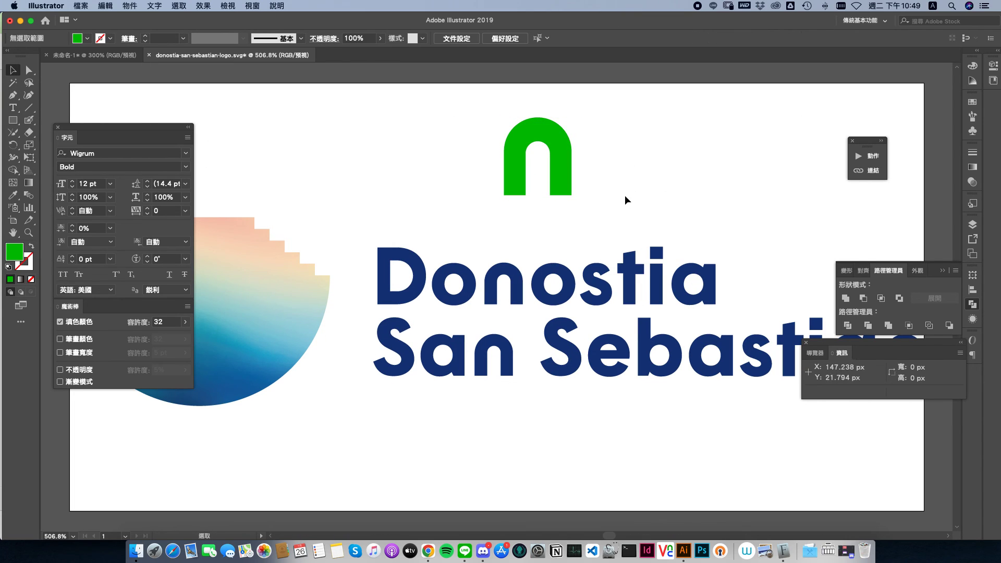